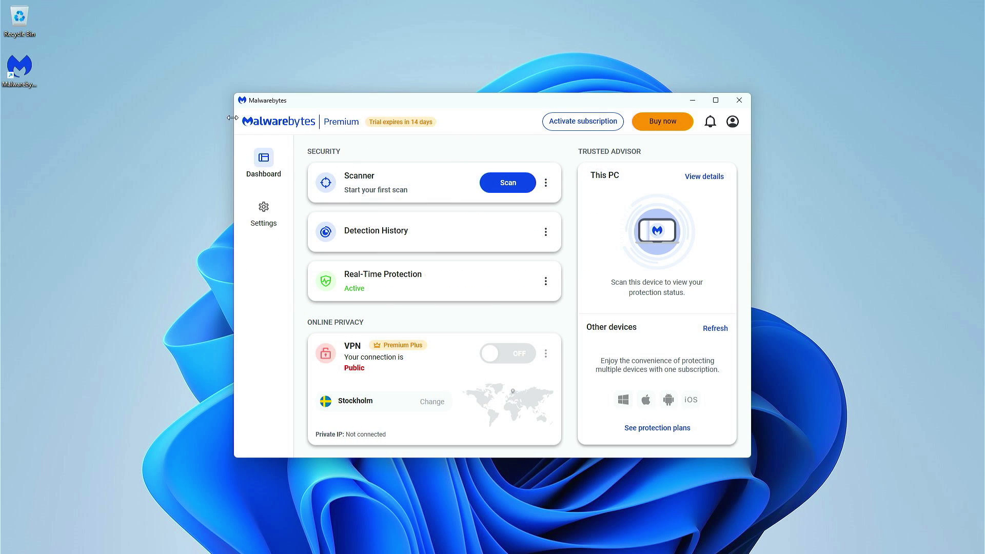
# Enable Scan for rootkits in Malwarebytes, then run a threat scan from the Dashboard
pyautogui.click(271, 215)
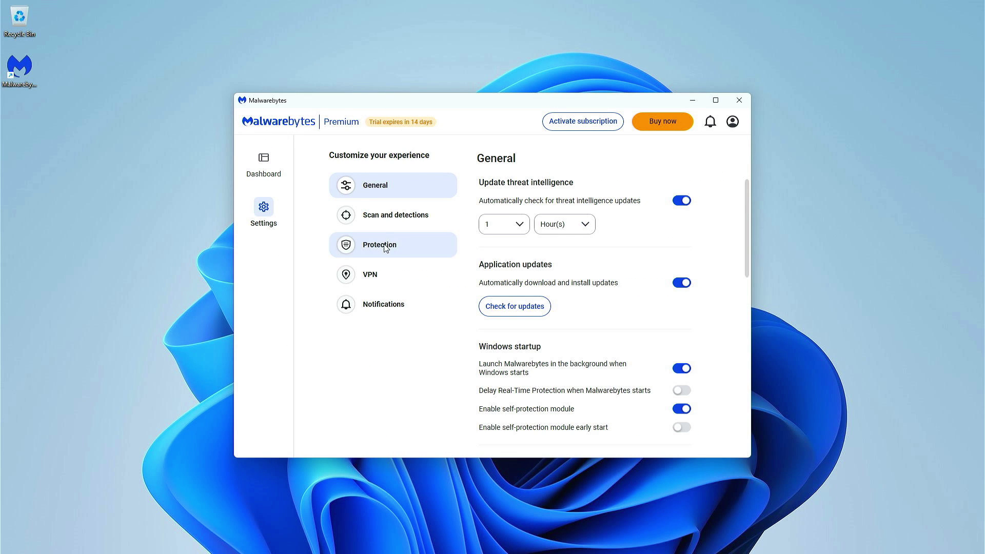
pyautogui.click(389, 220)
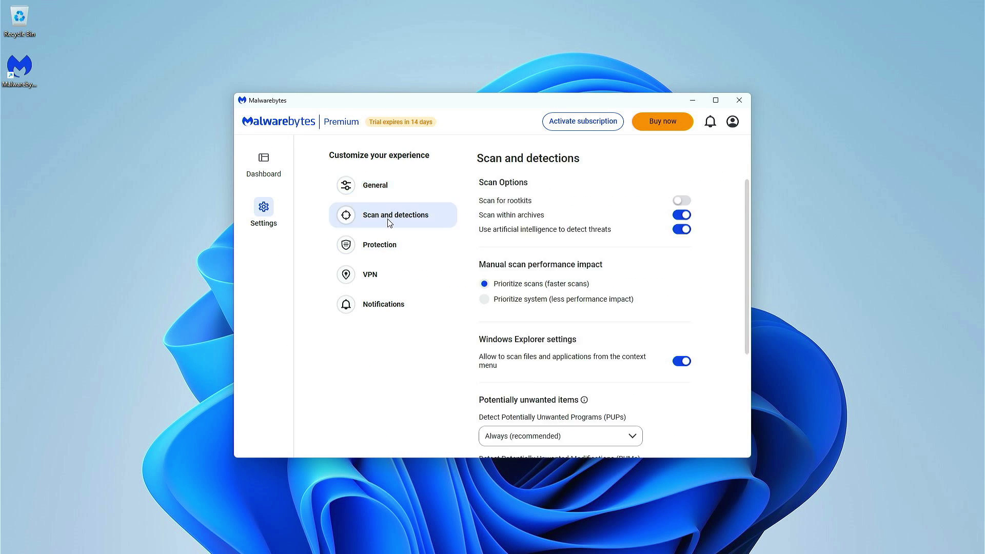
pyautogui.click(682, 201)
pyautogui.scroll(-2, 670, 303)
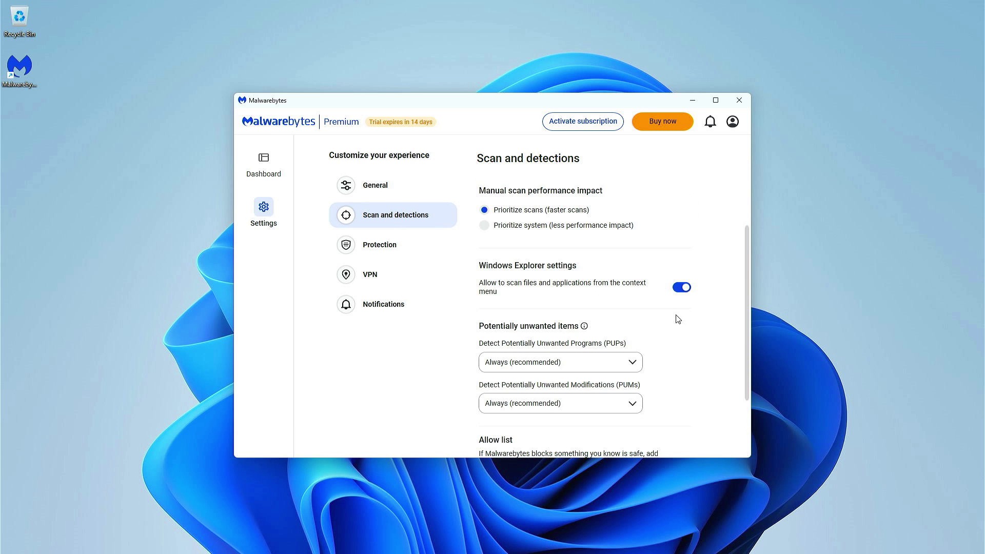
pyautogui.scroll(-1, 676, 315)
pyautogui.scroll(-1, 681, 311)
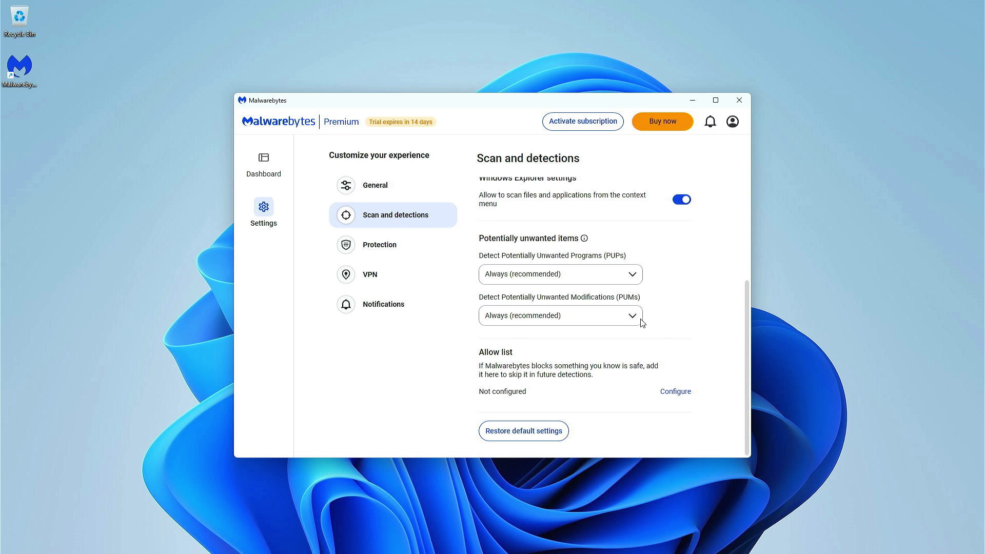
pyautogui.click(262, 157)
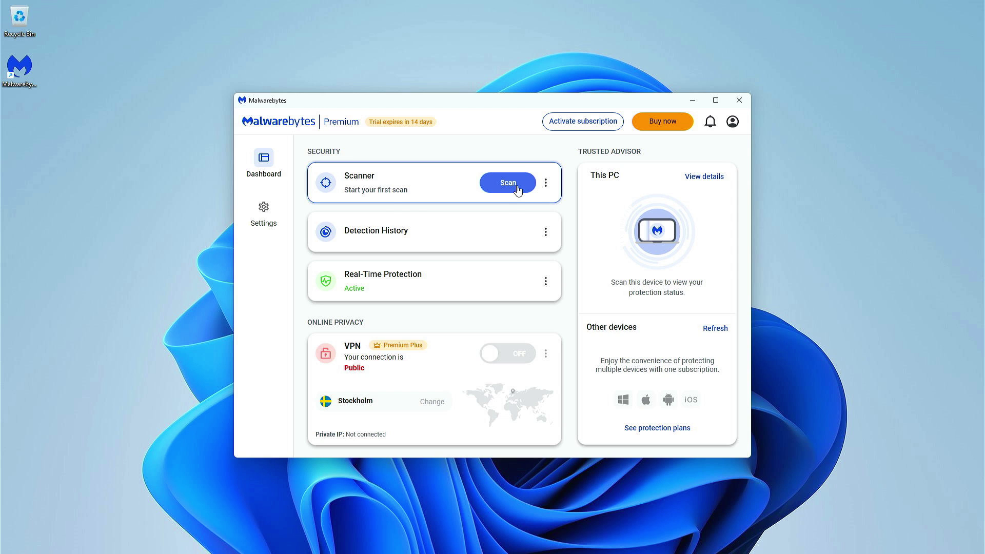
pyautogui.click(517, 190)
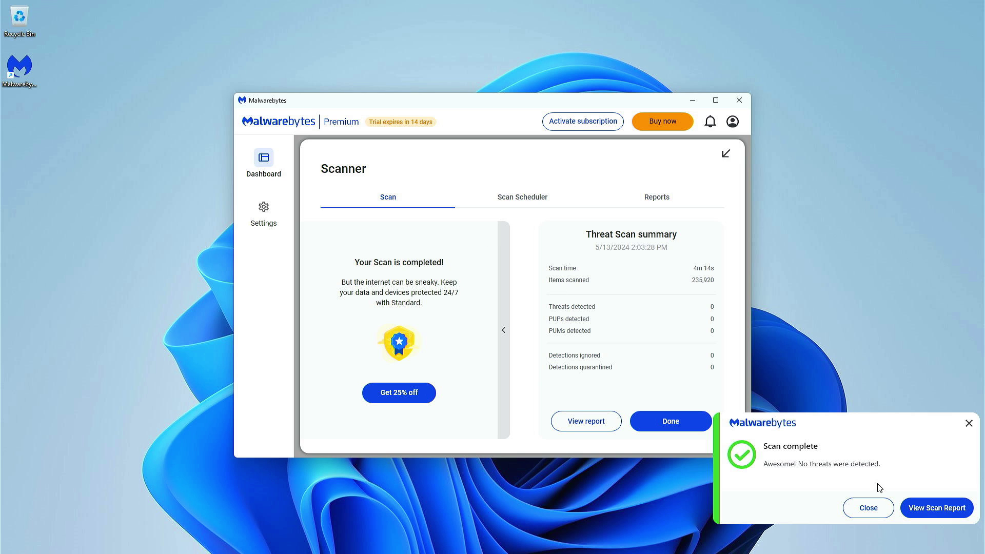
# Open the finished scan's report, review its Advanced tab details, and close the report
pyautogui.click(865, 508)
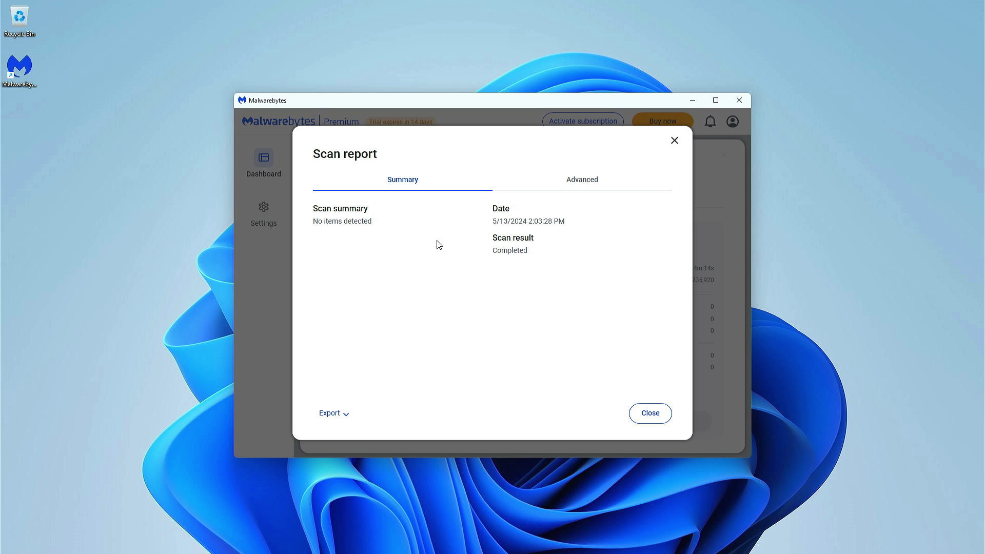
pyautogui.click(574, 181)
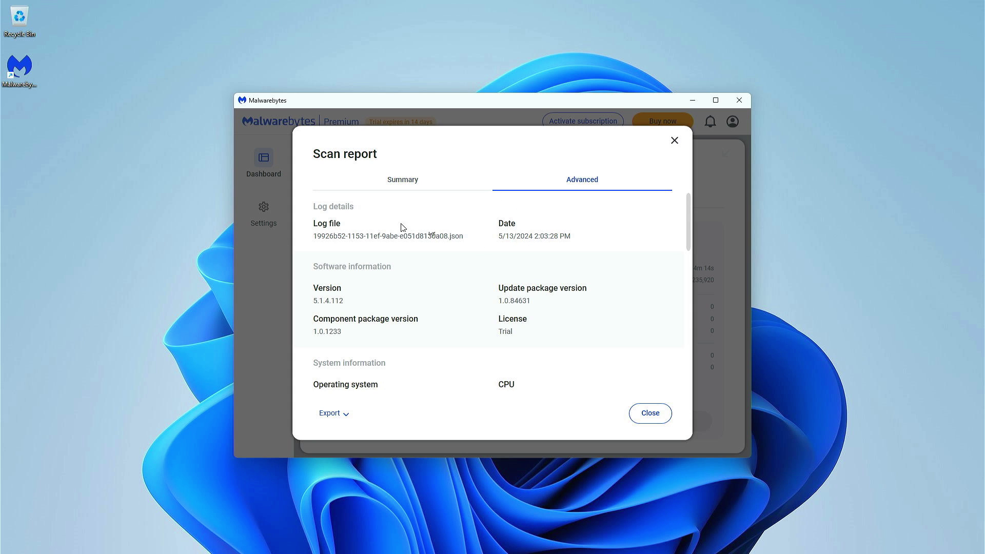
pyautogui.moveTo(688, 217); pyautogui.dragTo(735, 412)
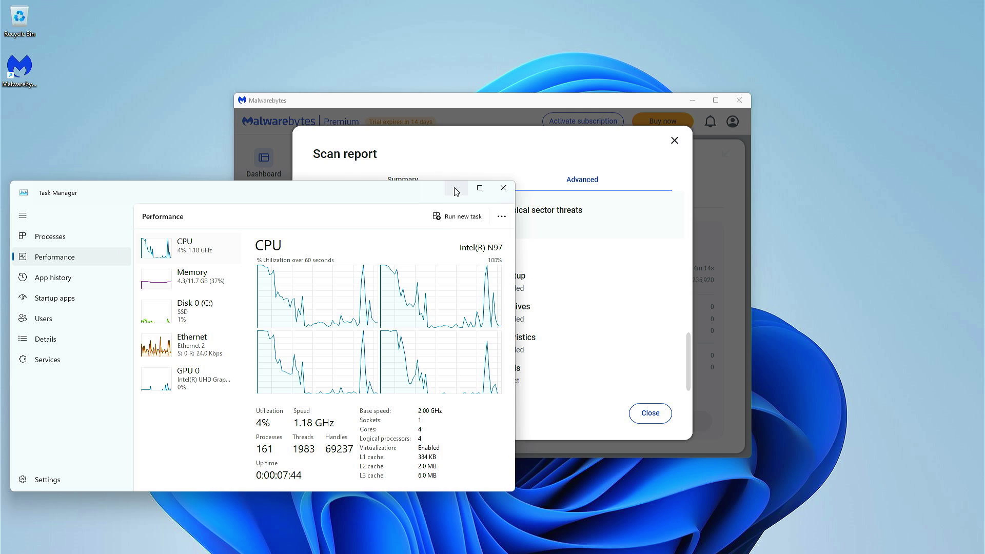
pyautogui.click(675, 143)
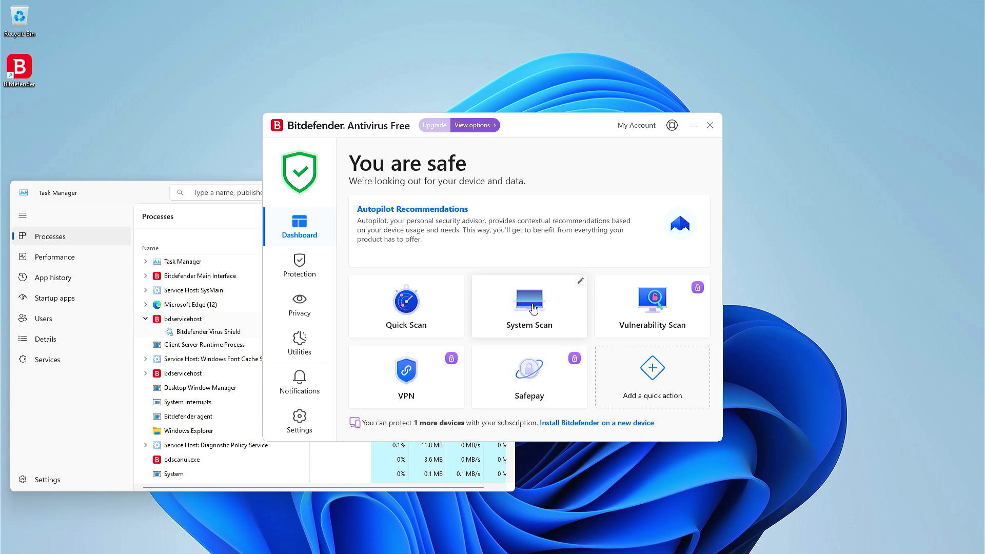
# Run a Bitdefender System Scan, open its log, and expand Items skipped from scan
pyautogui.click(533, 308)
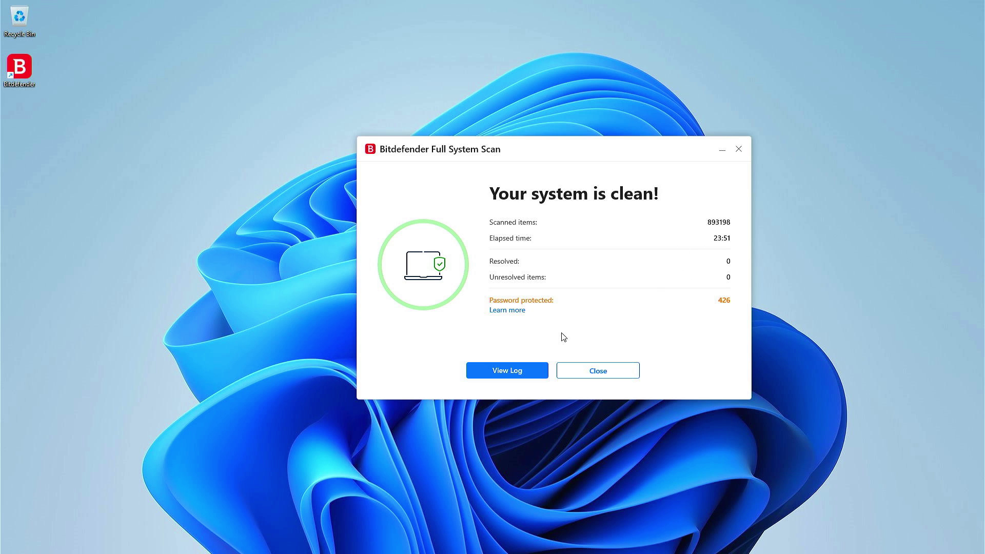
pyautogui.click(510, 373)
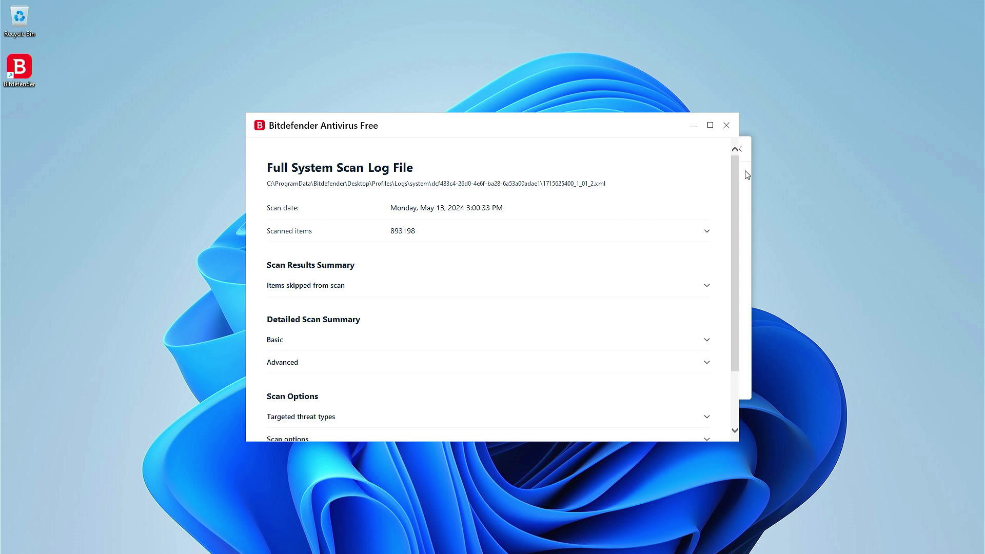
pyautogui.moveTo(736, 184); pyautogui.dragTo(742, 237)
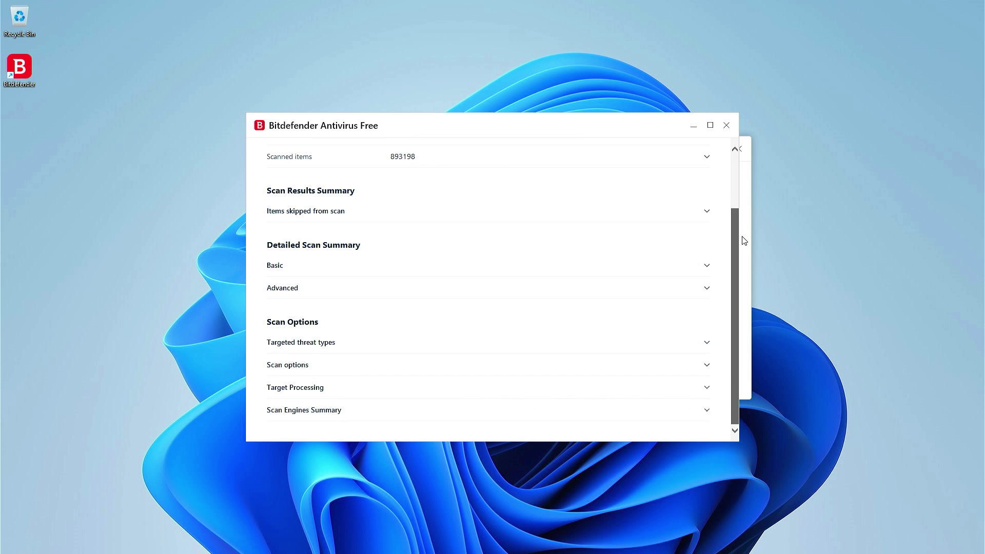
pyautogui.click(709, 215)
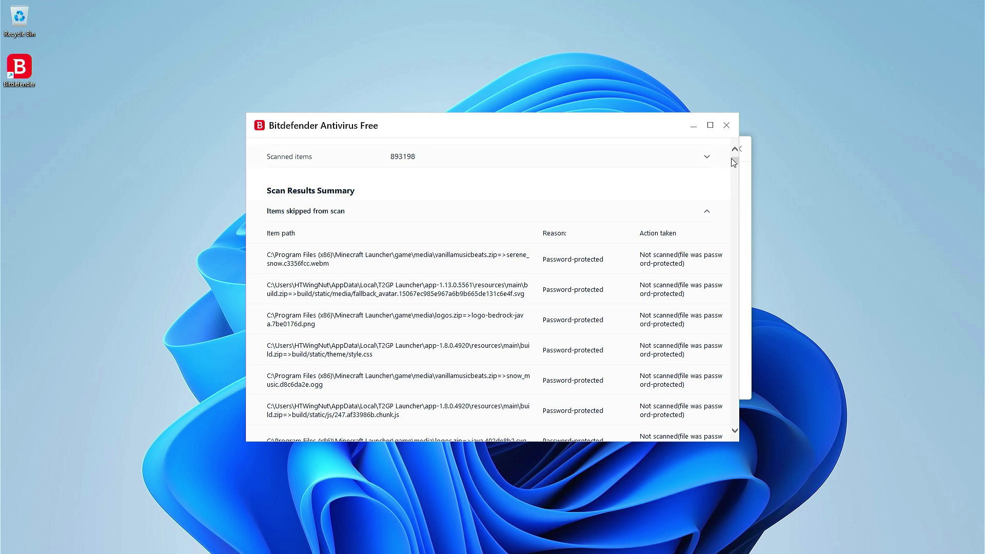
pyautogui.moveTo(734, 164); pyautogui.dragTo(713, 413)
# Expand the Basic and Advanced scan summaries, Targeted threat types, Scan options, Target Processing and Scan Engines Summary
pyautogui.scroll(-5, 708, 359)
pyautogui.click(706, 312)
pyautogui.scroll(-3, 706, 303)
pyautogui.click(706, 317)
pyautogui.scroll(-3, 706, 319)
pyautogui.scroll(-3, 704, 318)
pyautogui.click(706, 340)
pyautogui.scroll(-2, 703, 346)
pyautogui.scroll(-1, 708, 359)
pyautogui.click(712, 365)
pyautogui.scroll(-4, 714, 367)
pyautogui.click(707, 408)
pyautogui.scroll(-3, 707, 415)
pyautogui.click(708, 410)
pyautogui.scroll(-1, 710, 411)
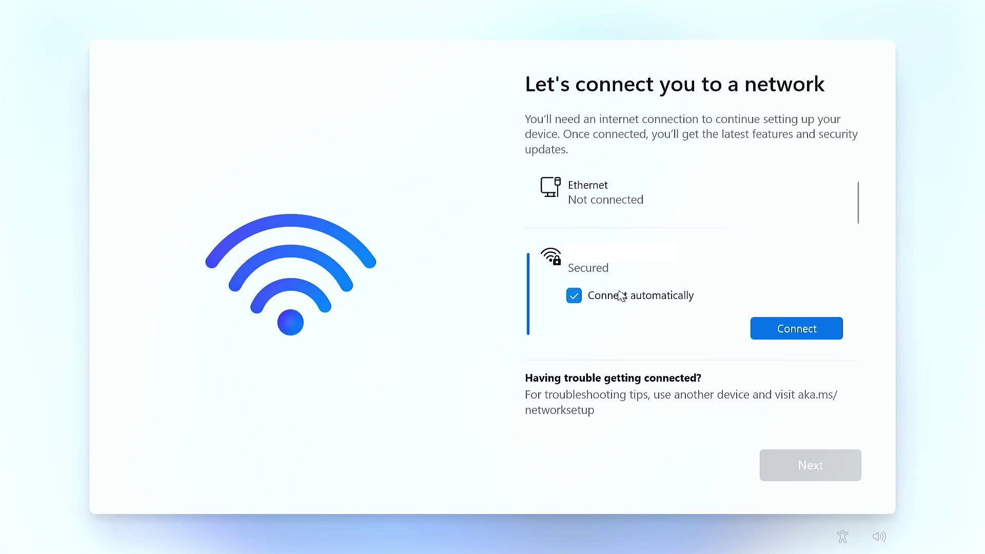
# Turn off Connect automatically, open a Shift+F10 command prompt, and start entering oobe\bypassnro
pyautogui.click(579, 297)
pyautogui.hotkey('shift', 'F10')
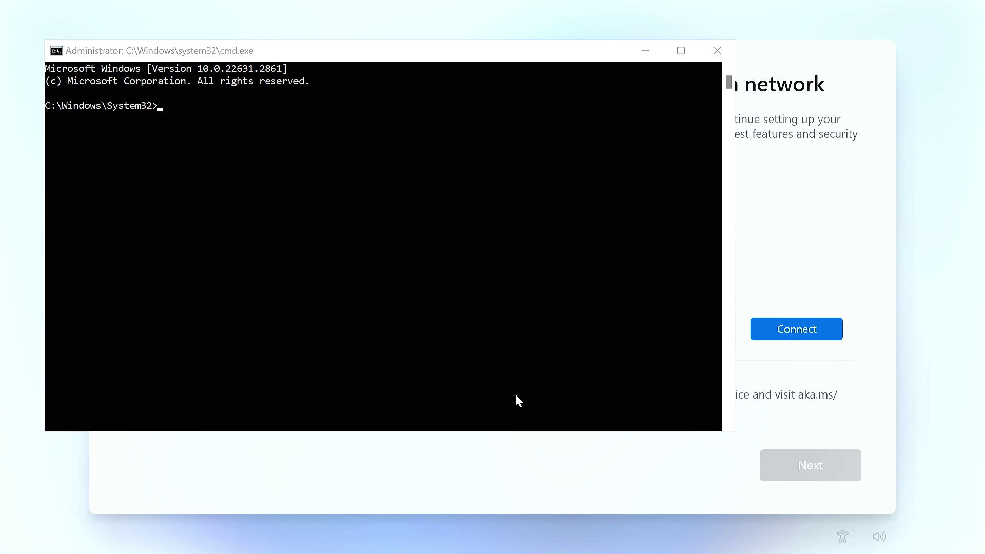
pyautogui.click(541, 290)
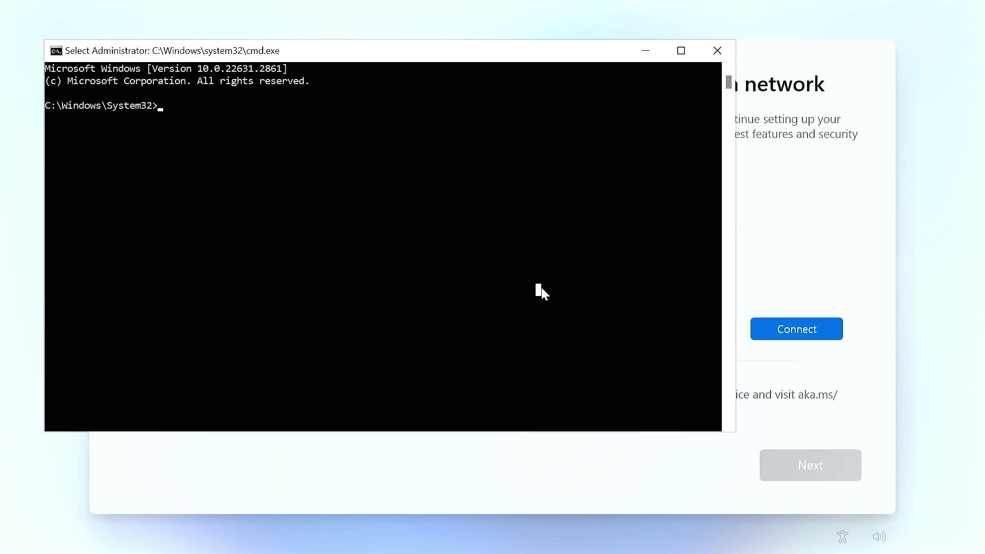
pyautogui.write('oo')
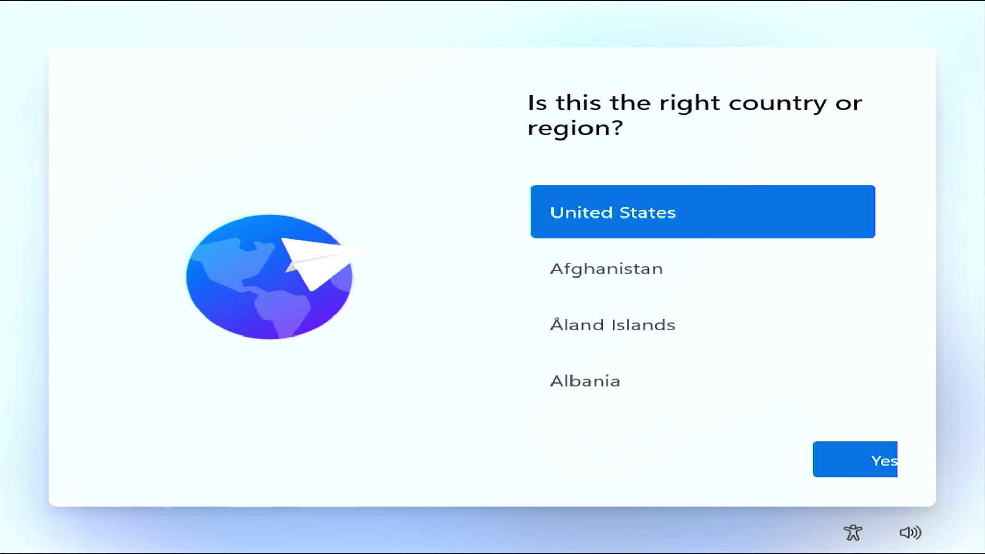
# Confirm United States as the region, finish setup without internet, and open the Start button's system tools menu
pyautogui.click(832, 464)
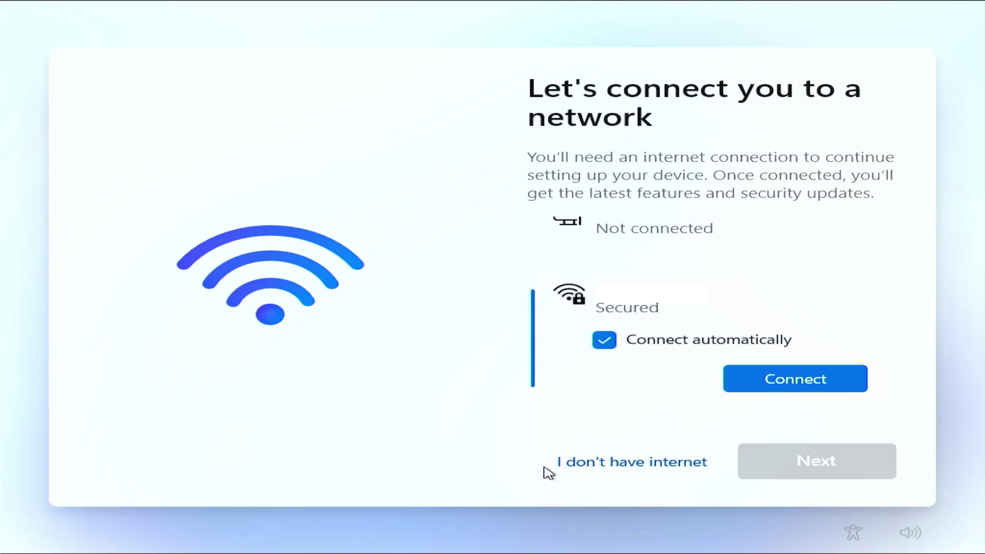
pyautogui.click(667, 476)
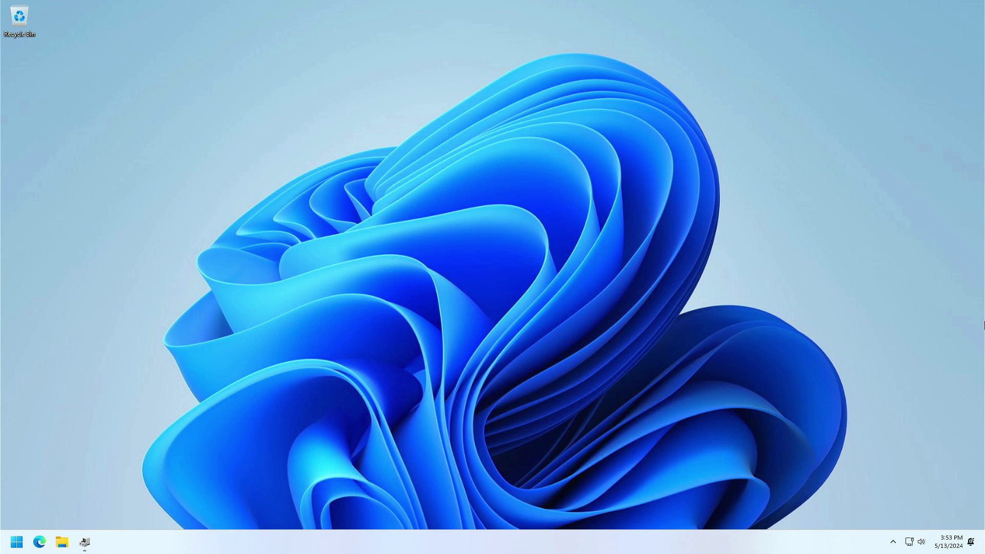
pyautogui.rightClick(16, 542)
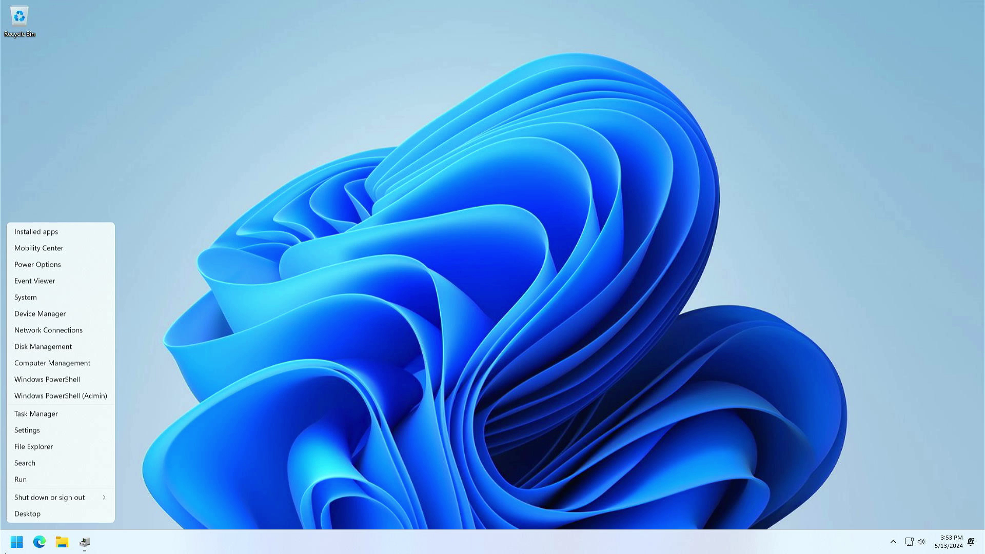
# Review the PC's specifications on the System About page in Settings
pyautogui.click(44, 298)
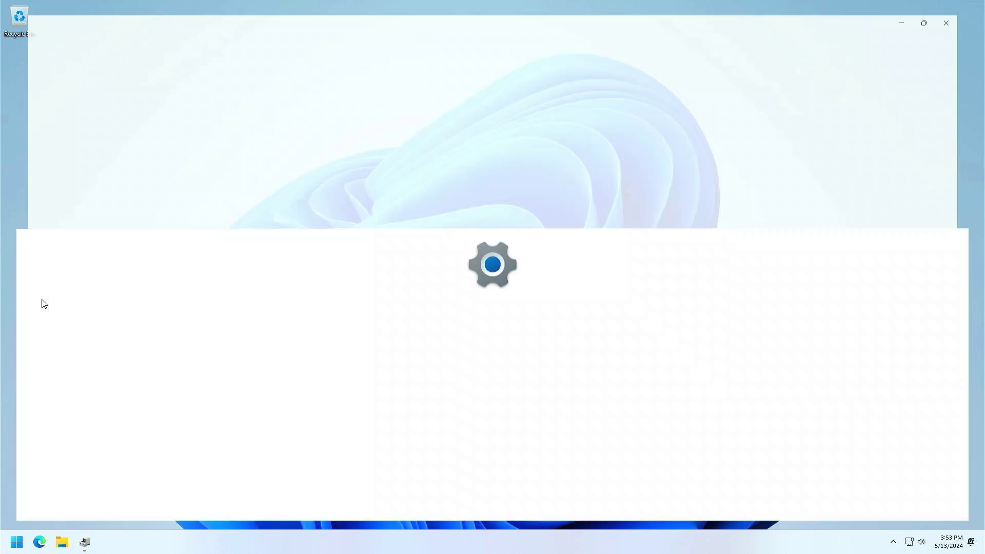
pyautogui.scroll(-2, 408, 282)
pyautogui.scroll(1, 496, 251)
pyautogui.scroll(1, 500, 256)
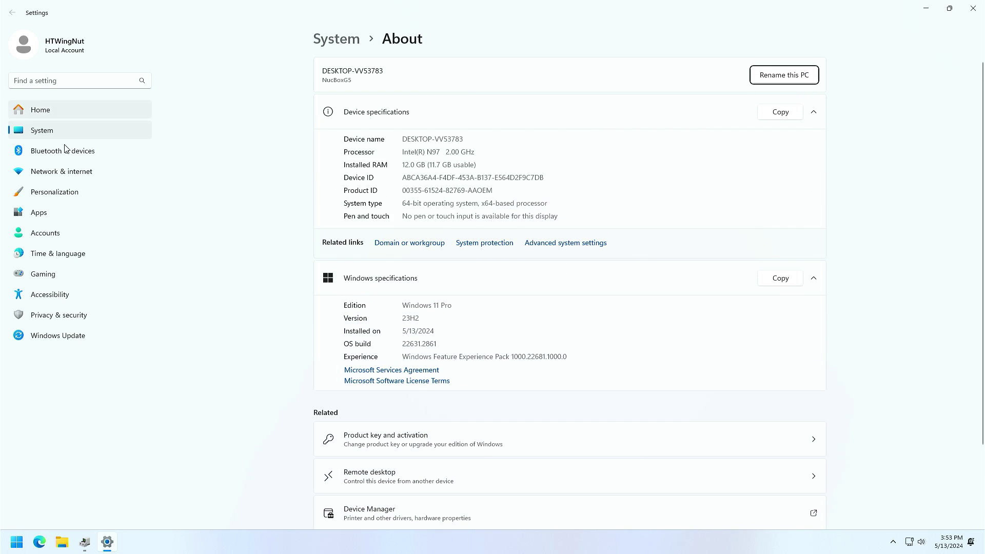
pyautogui.scroll(-2, 629, 319)
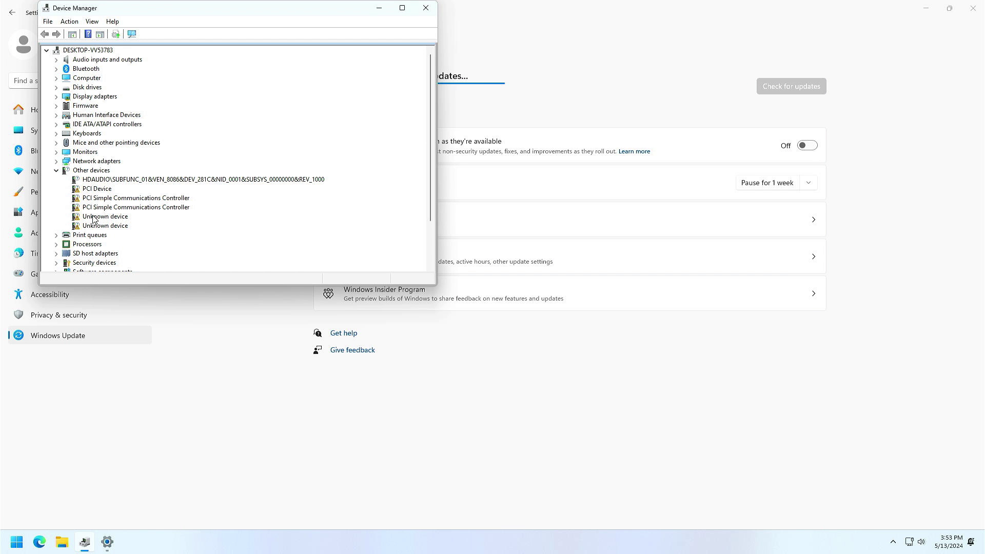
# In Edge, go to GMKtec's Support > Firmware Update page and open the Google Drive drivers folder
pyautogui.click(39, 542)
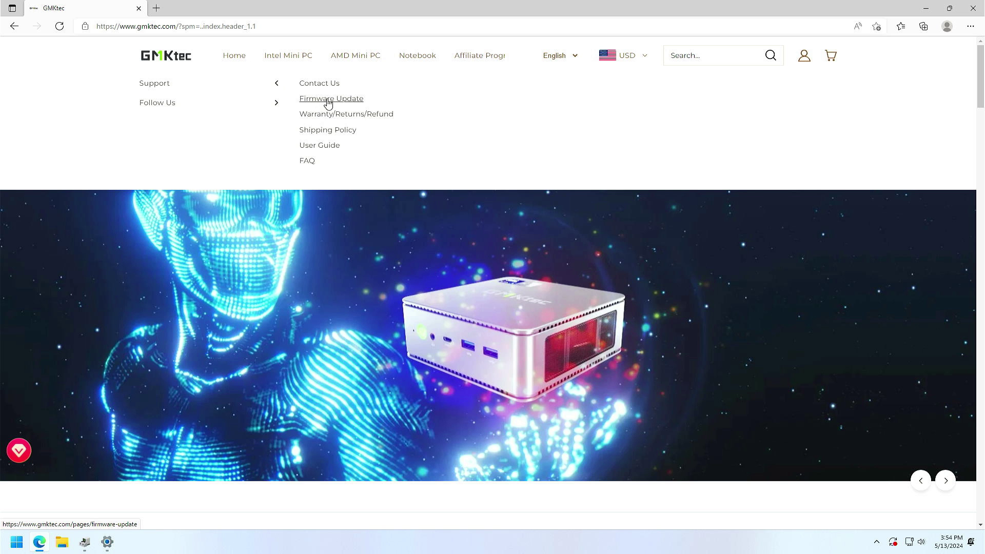
pyautogui.click(266, 104)
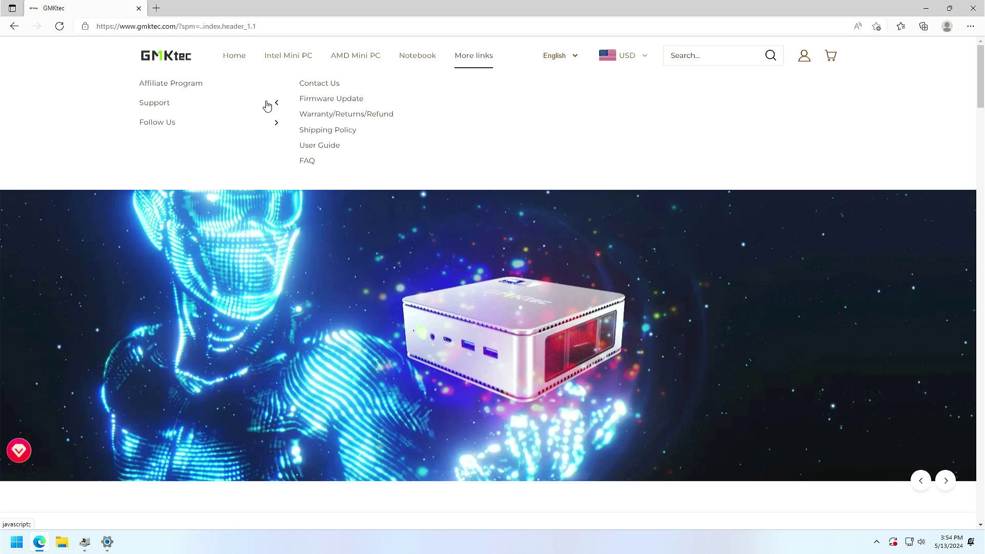
pyautogui.click(319, 100)
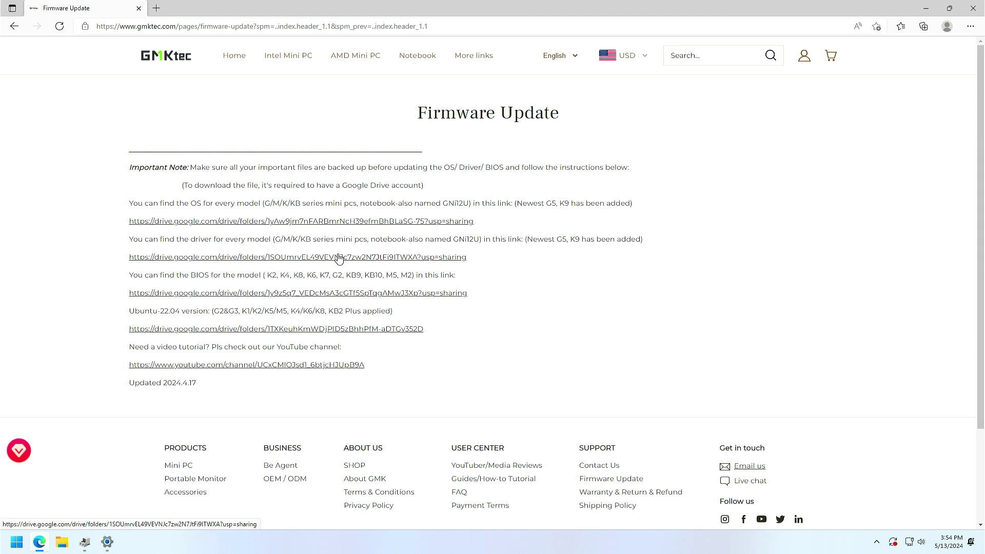
pyautogui.click(399, 257)
# Try downloading the G5 Win11 driver zip, dismiss the quota-exceeded warning, and switch back to the previous window
pyautogui.doubleClick(76, 215)
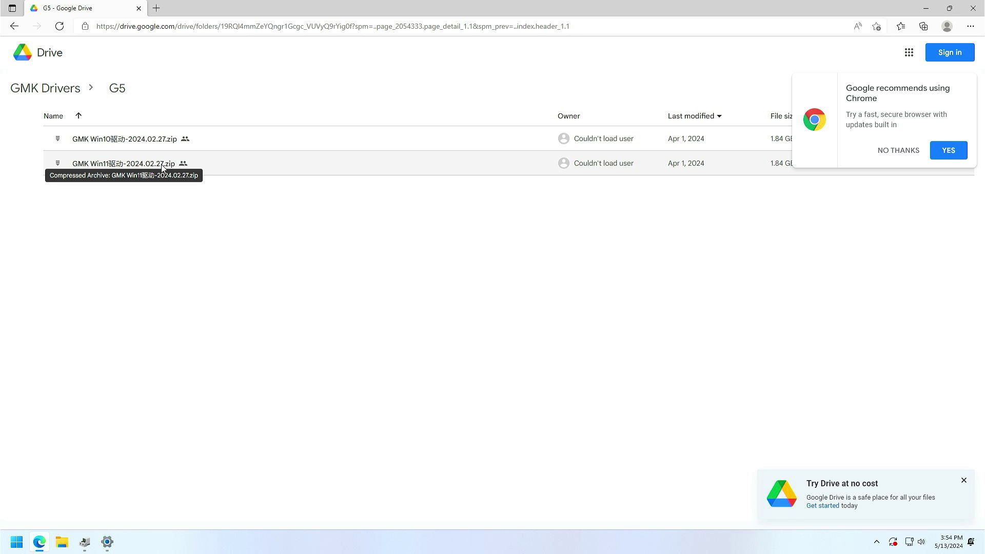
pyautogui.doubleClick(162, 165)
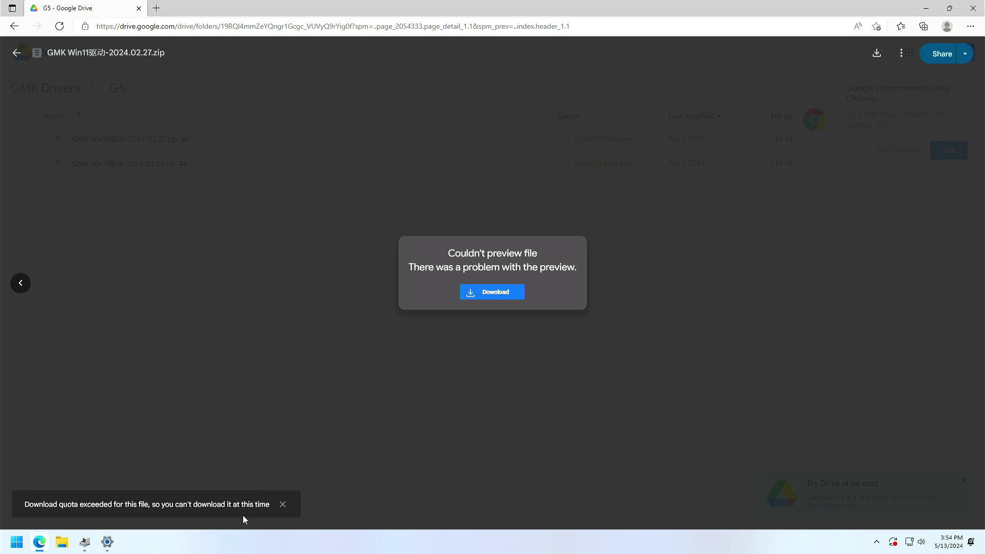
pyautogui.click(282, 504)
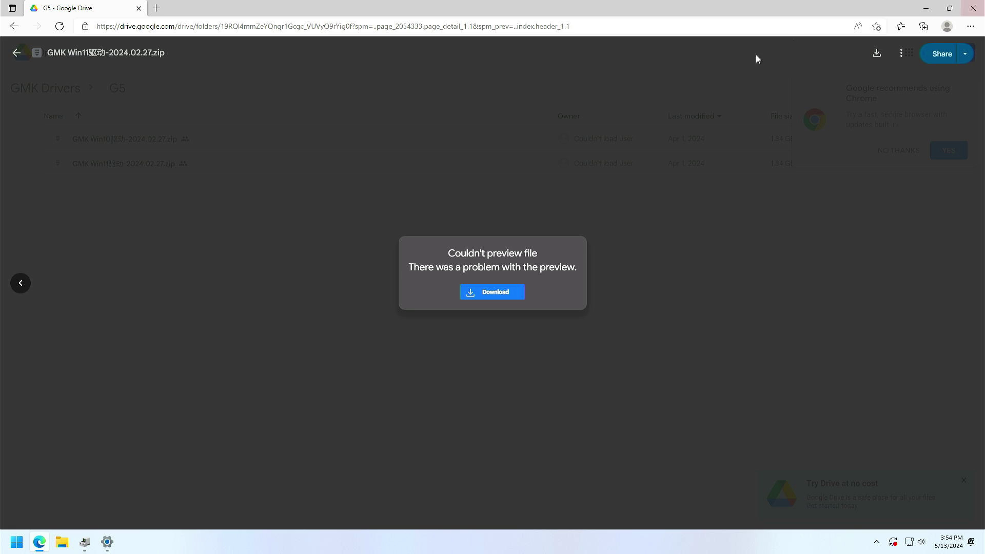
pyautogui.hotkey('alt', 'Tab')
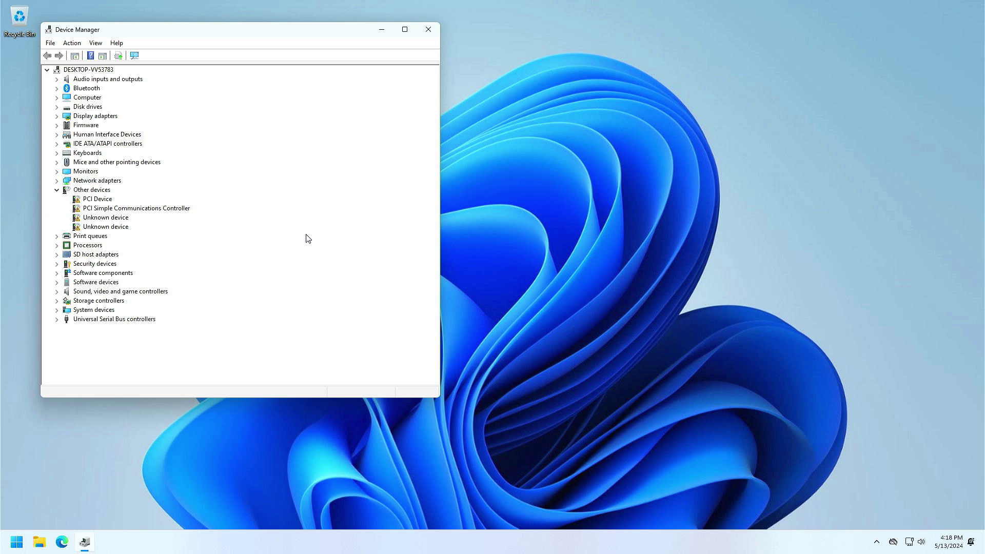
# Move Notepad aside and select the 4.GPIO and 11.HID folders in the Win11 driver package
pyautogui.click(29, 544)
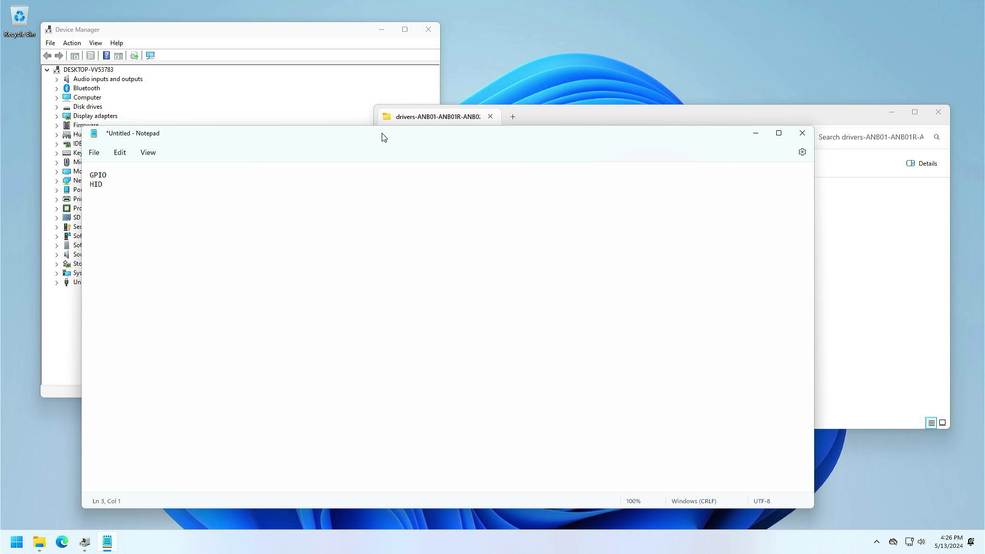
pyautogui.moveTo(365, 134); pyautogui.dragTo(530, 362)
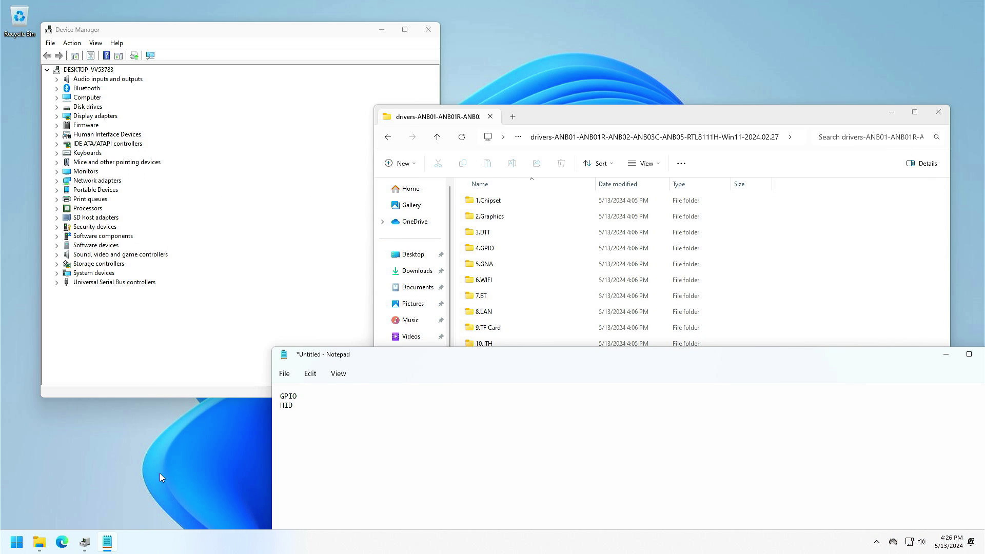
pyautogui.click(482, 251)
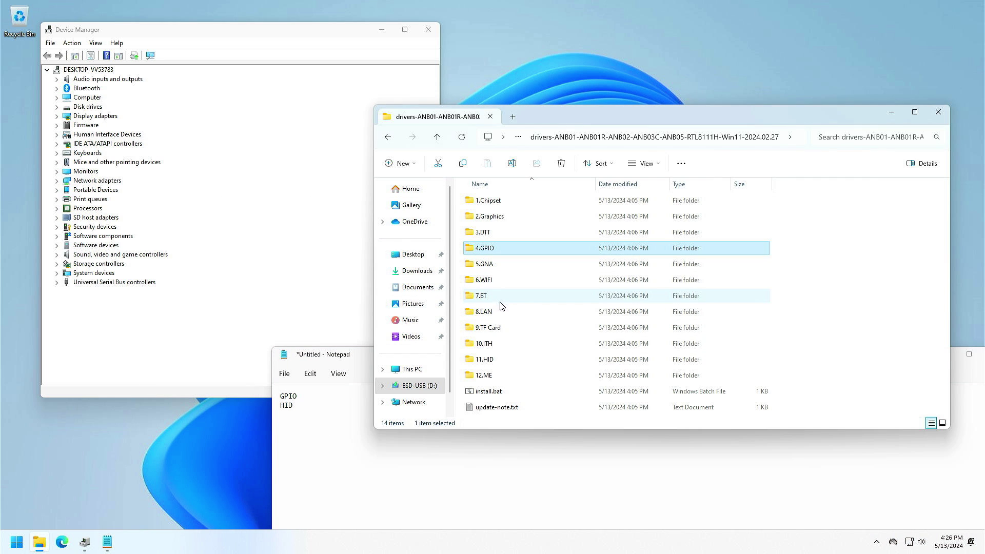
pyautogui.click(495, 361)
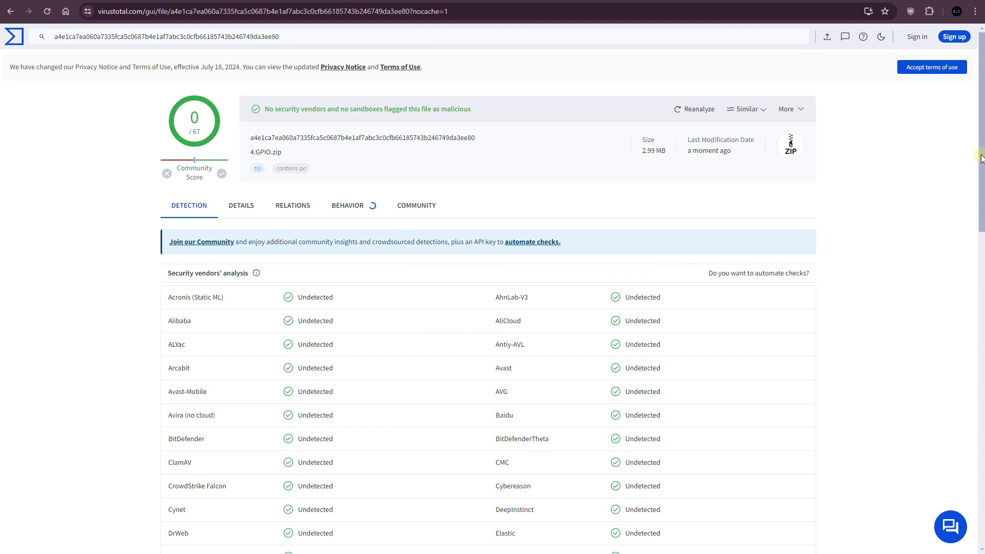
# Scroll through the VirusTotal vendor lists showing 0/67 detections for 4.GPIO.zip and 11.HID.zip
pyautogui.moveTo(981, 158); pyautogui.dragTo(979, 438)
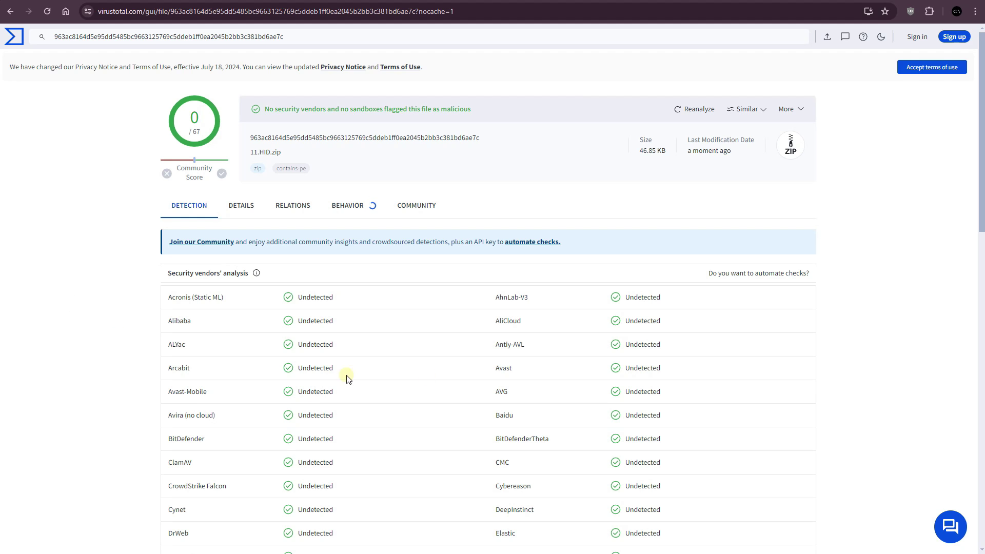
pyautogui.moveTo(980, 135); pyautogui.dragTo(980, 456)
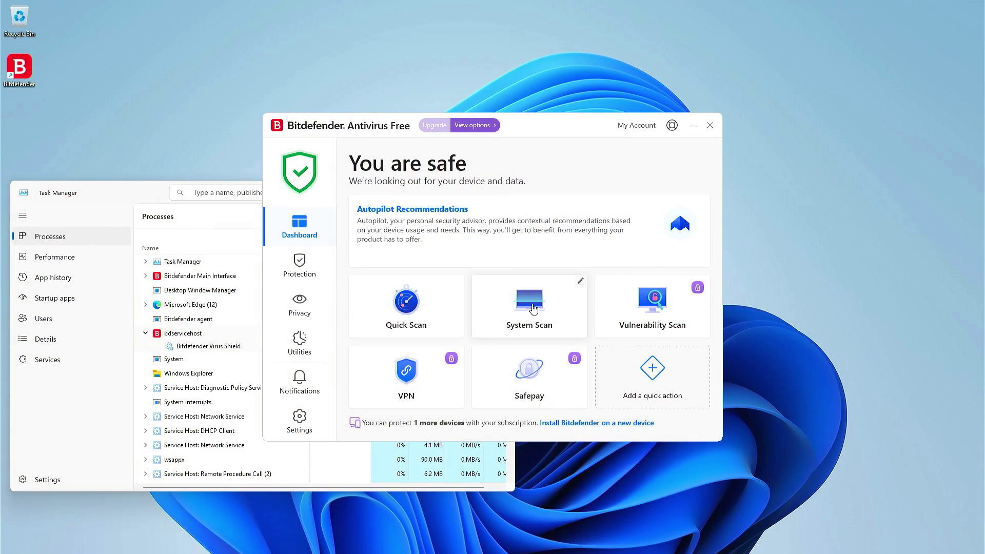
# Start a Bitdefender system scan, then open Malwarebytes' scan report Advanced tab showing zero detections
pyautogui.click(534, 308)
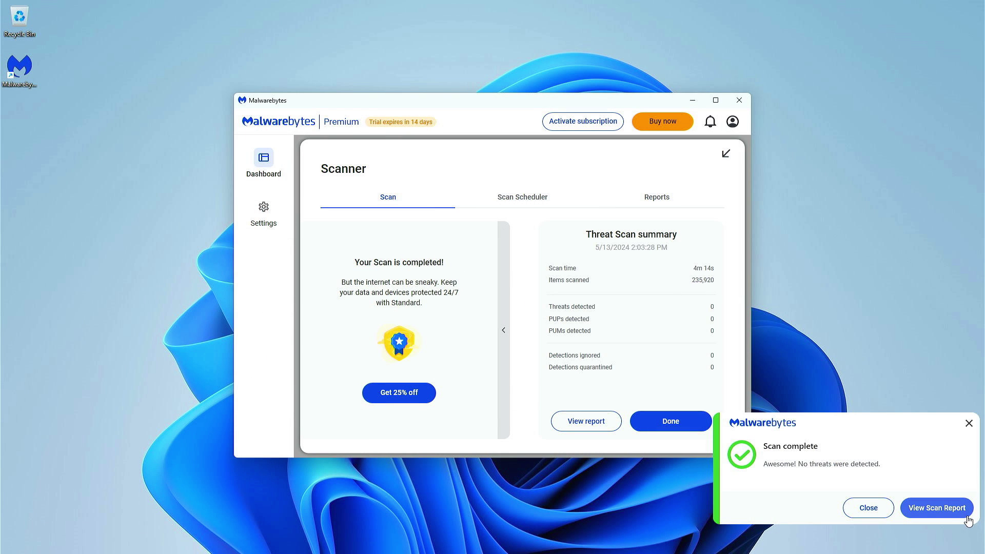
pyautogui.click(966, 518)
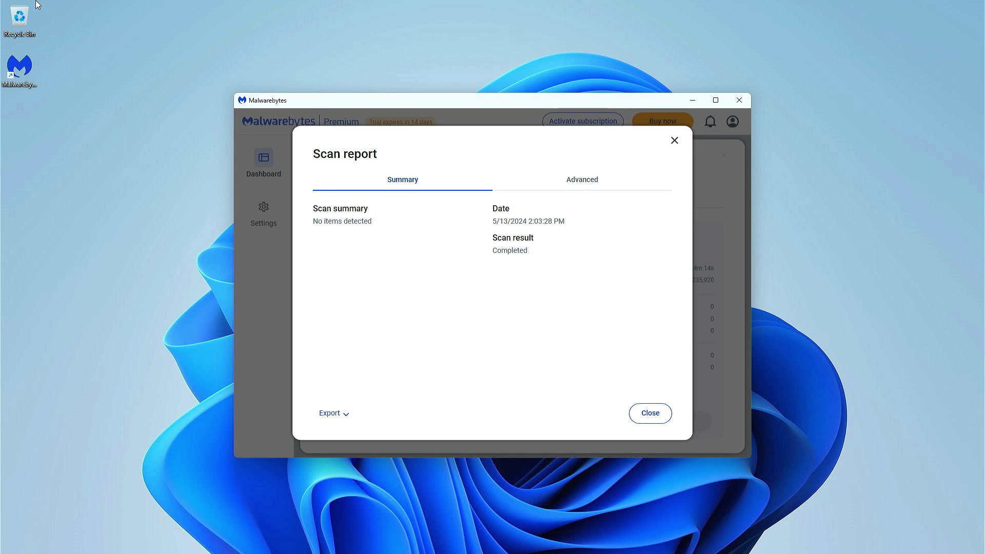
pyautogui.click(573, 180)
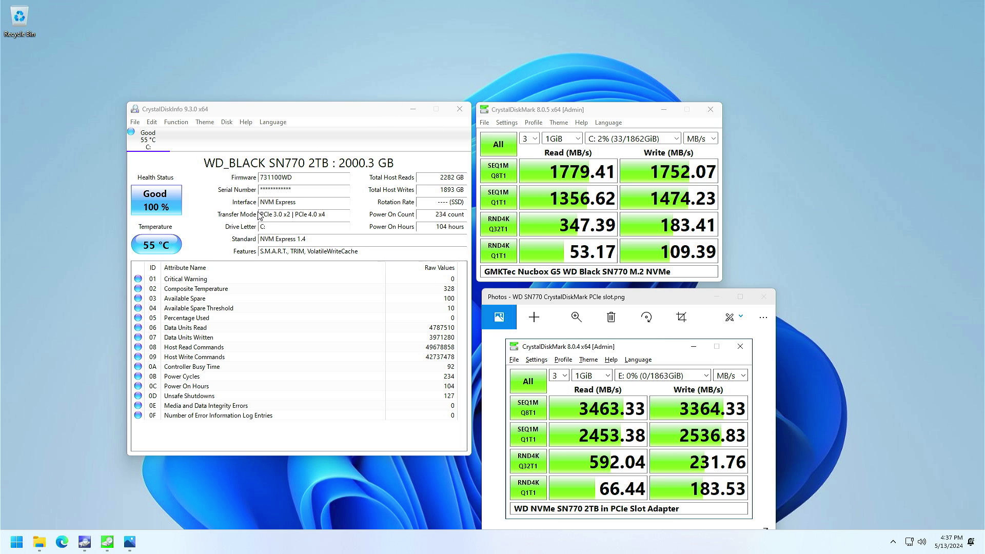
# Highlight the SN770's PCIe 3.0 x2 transfer mode, then bring forward CrystalDiskMark's 1779.41 MB/s result
pyautogui.moveTo(261, 215); pyautogui.dragTo(297, 211)
pyautogui.click(289, 218)
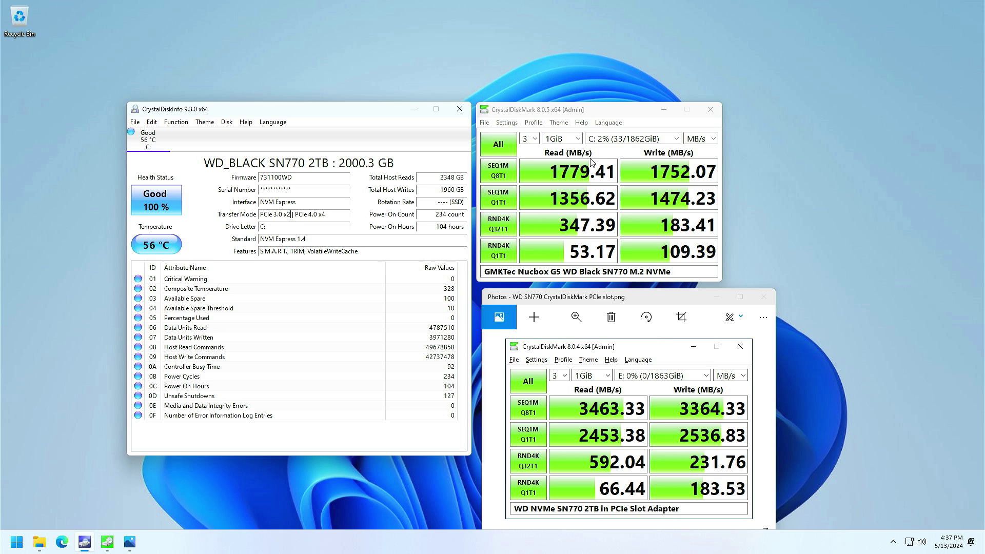
pyautogui.click(531, 171)
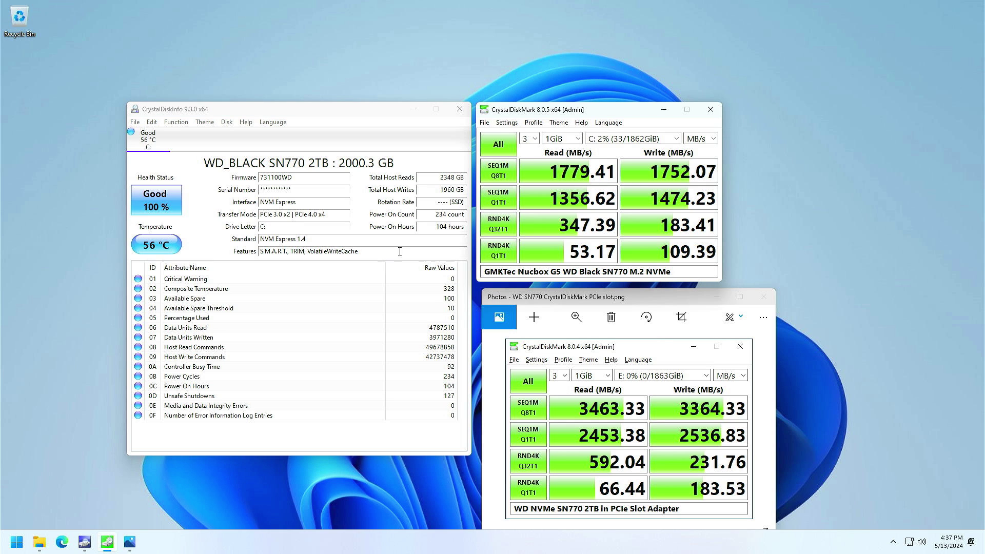